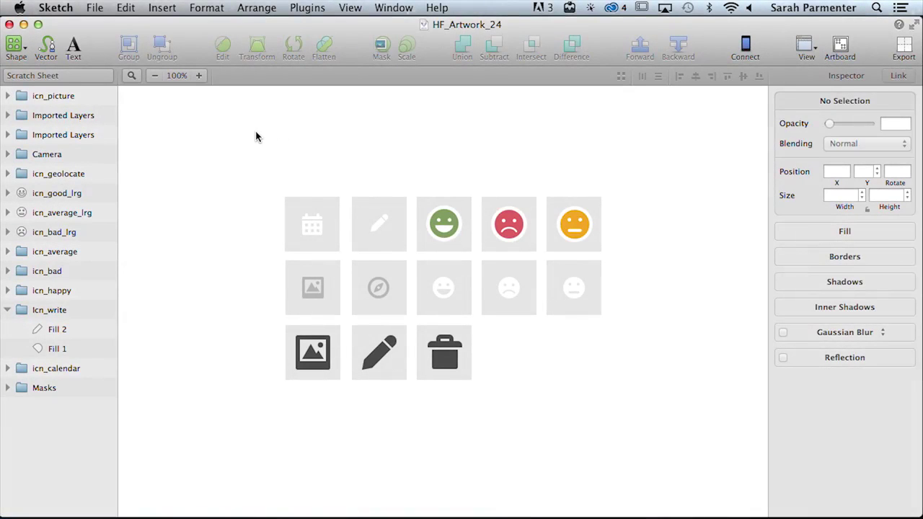
# Look at the app screen on Page 1, then return to the Scratch Sheet page.
pyautogui.click(94, 76)
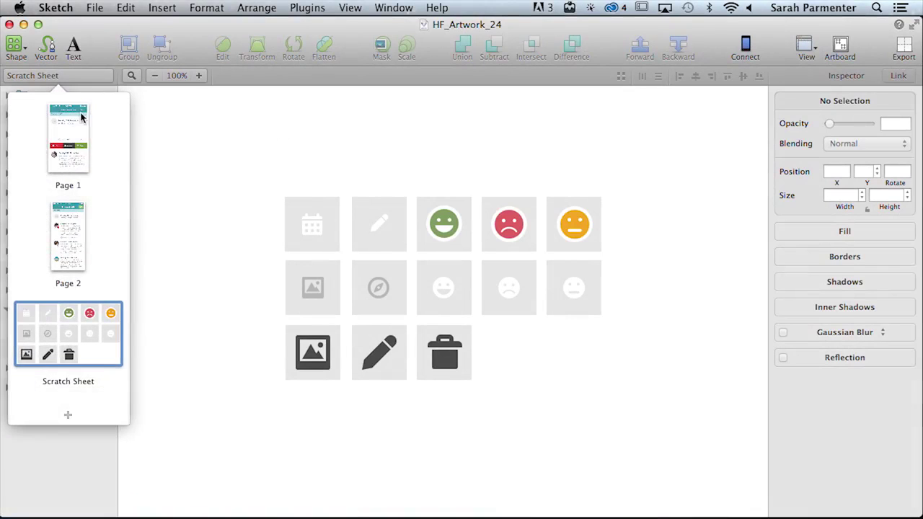
pyautogui.click(81, 117)
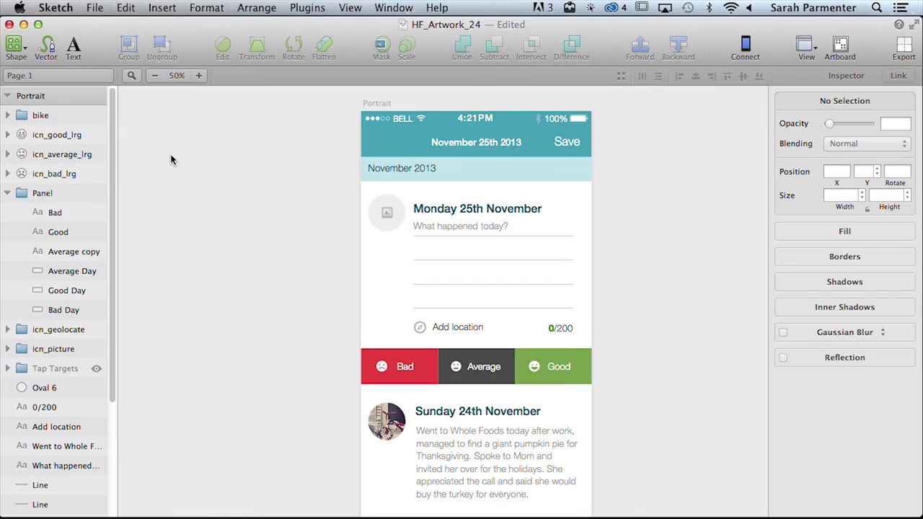
pyautogui.click(83, 76)
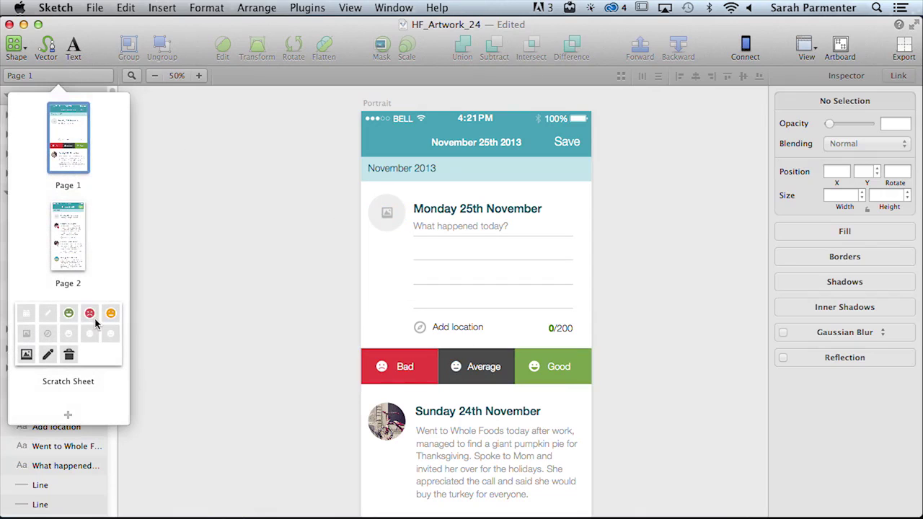
pyautogui.click(96, 323)
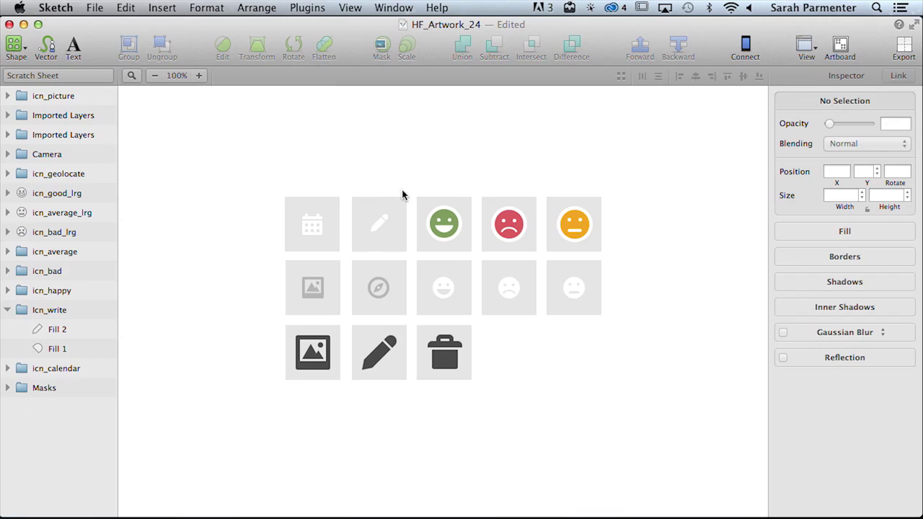
# Check the layers of the calendar, small pencil, face icons and faded faces.
pyautogui.click(311, 228)
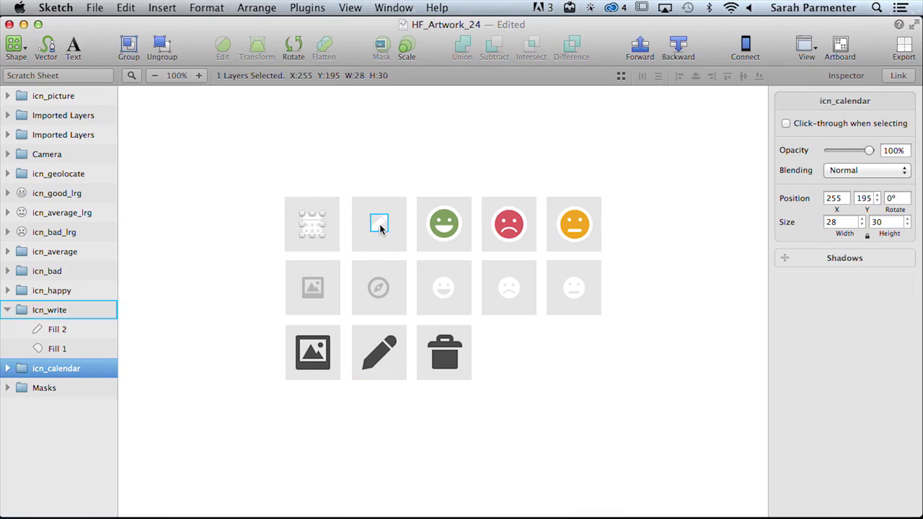
pyautogui.click(381, 227)
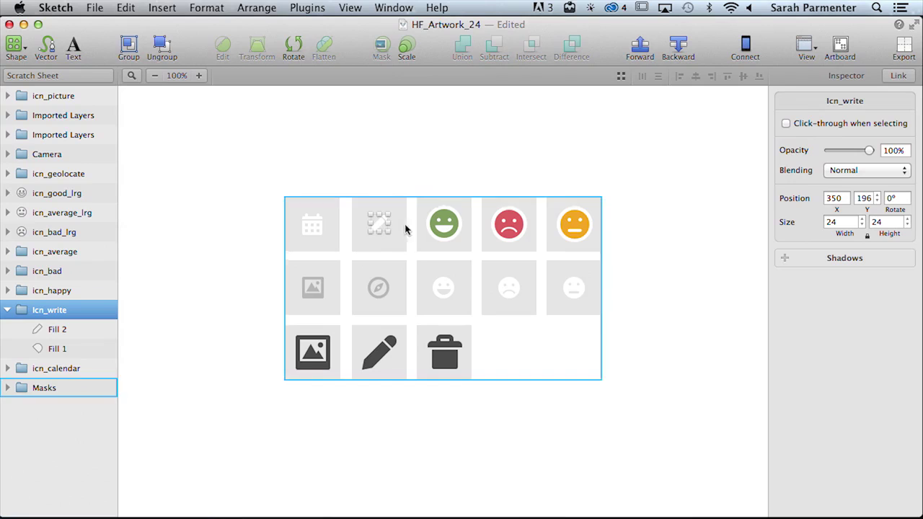
pyautogui.click(432, 228)
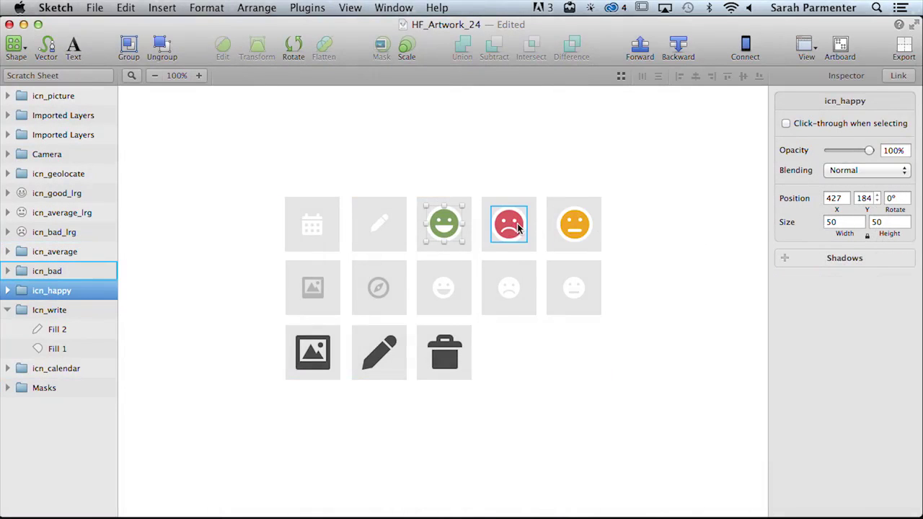
pyautogui.click(510, 224)
pyautogui.click(571, 230)
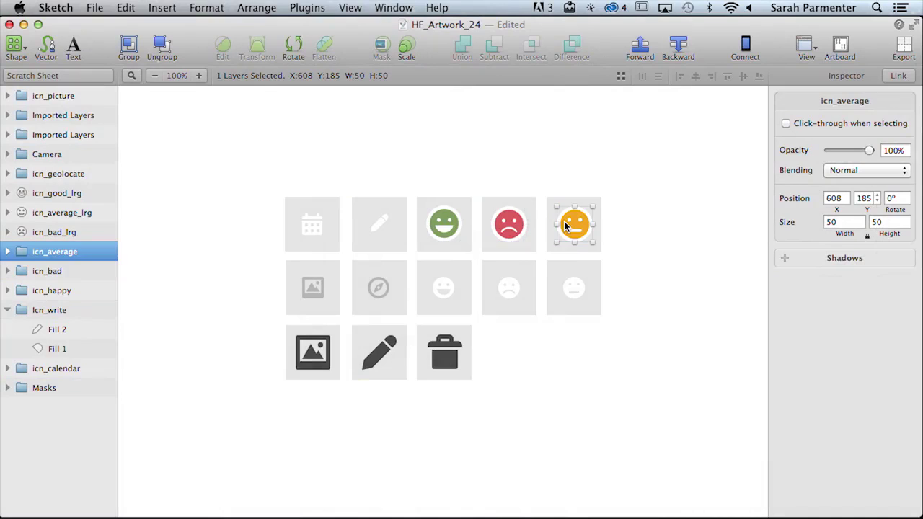
pyautogui.click(571, 286)
pyautogui.click(516, 289)
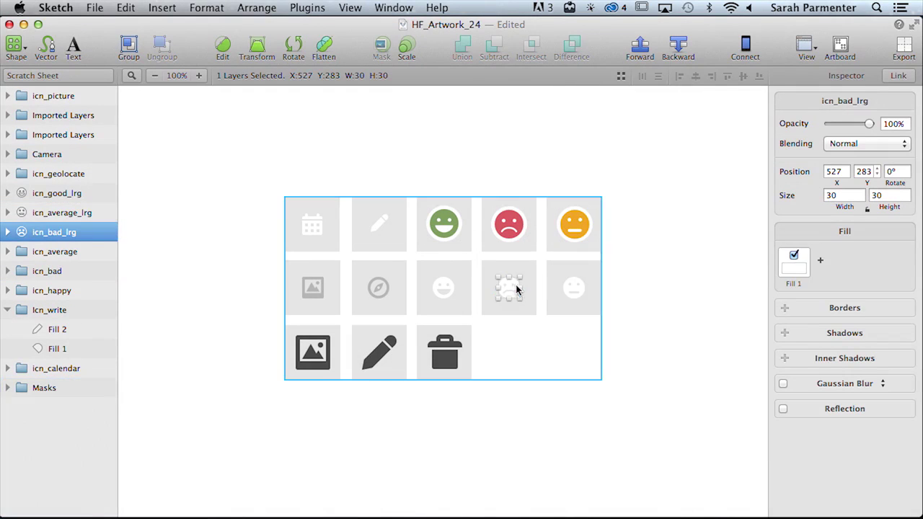
pyautogui.click(443, 292)
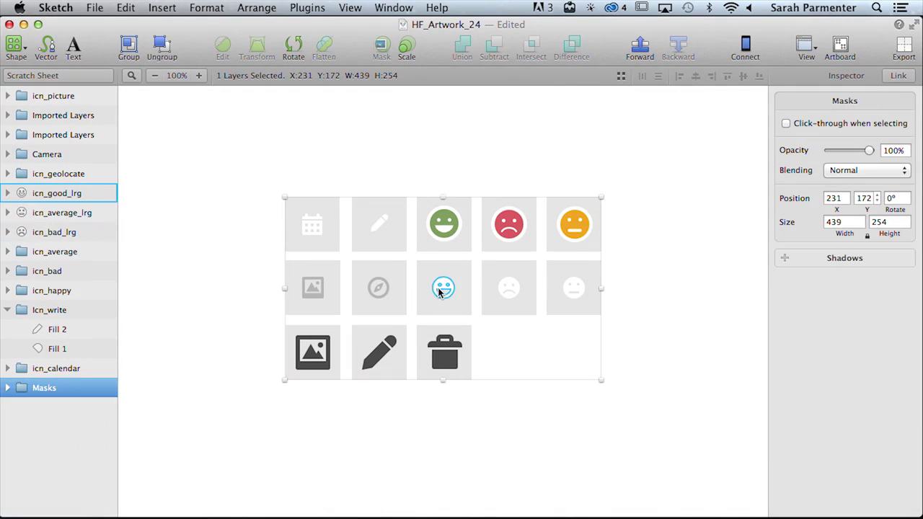
pyautogui.click(376, 187)
# Check the layers of the faded compass, faded image, large picture, large pencil and trash icons.
pyautogui.click(378, 289)
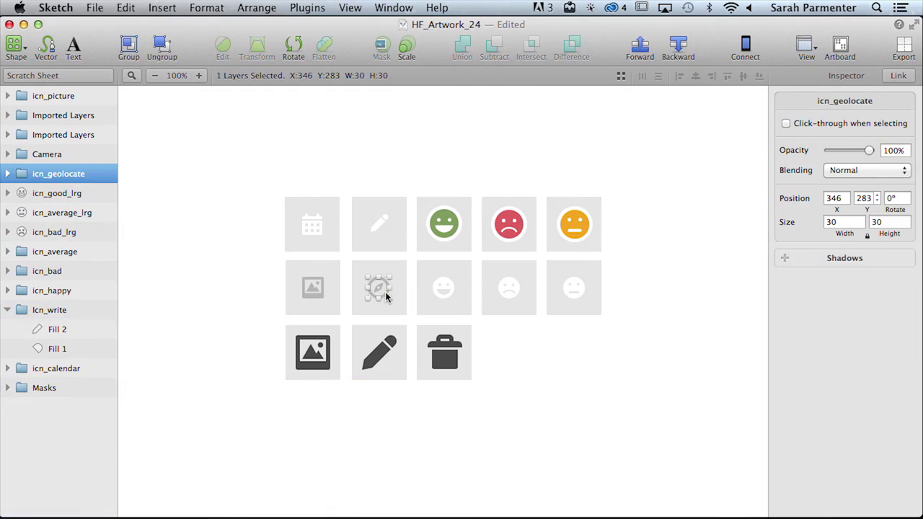
pyautogui.click(317, 292)
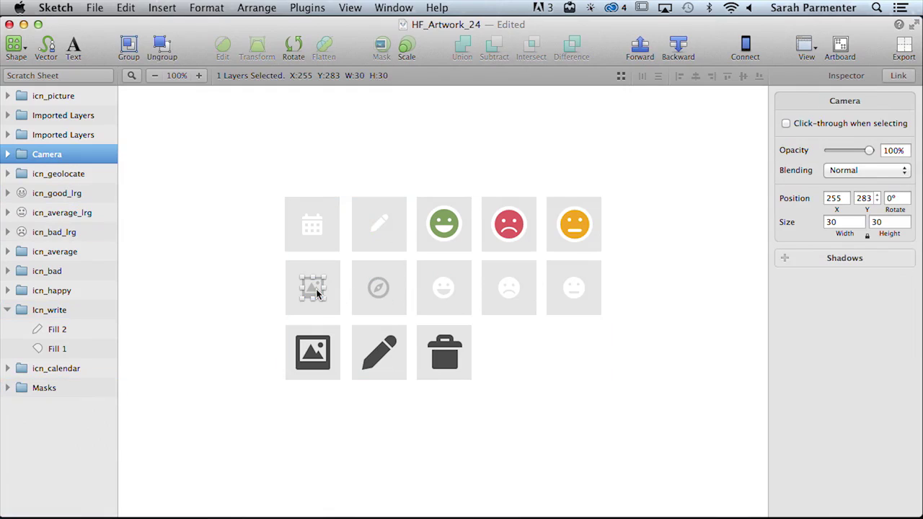
pyautogui.click(313, 352)
pyautogui.click(380, 353)
pyautogui.click(443, 360)
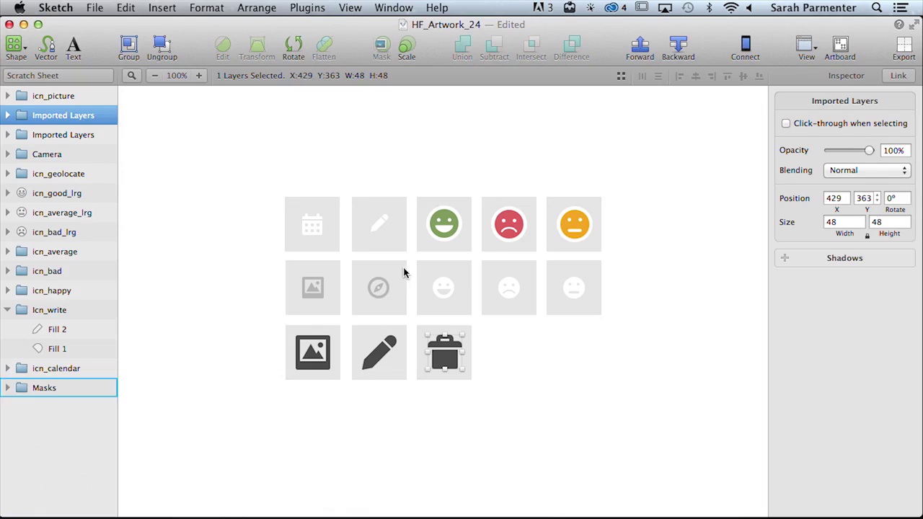
pyautogui.click(366, 184)
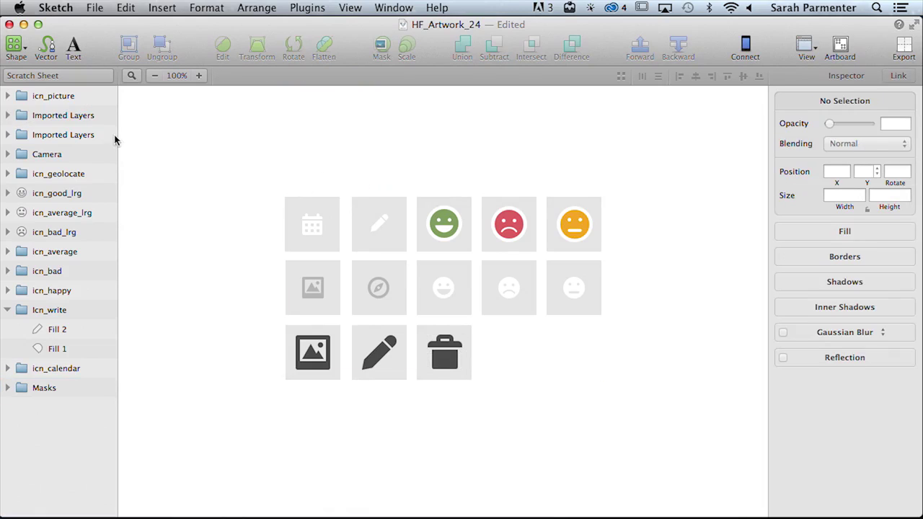
# Rename the trash icon's Imported Layers group to icn_delete.
pyautogui.click(48, 119)
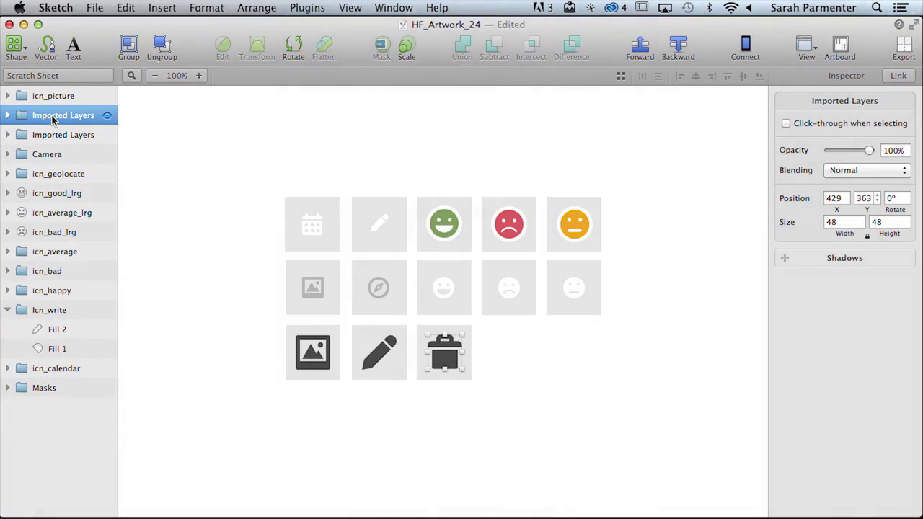
pyautogui.doubleClick(60, 119)
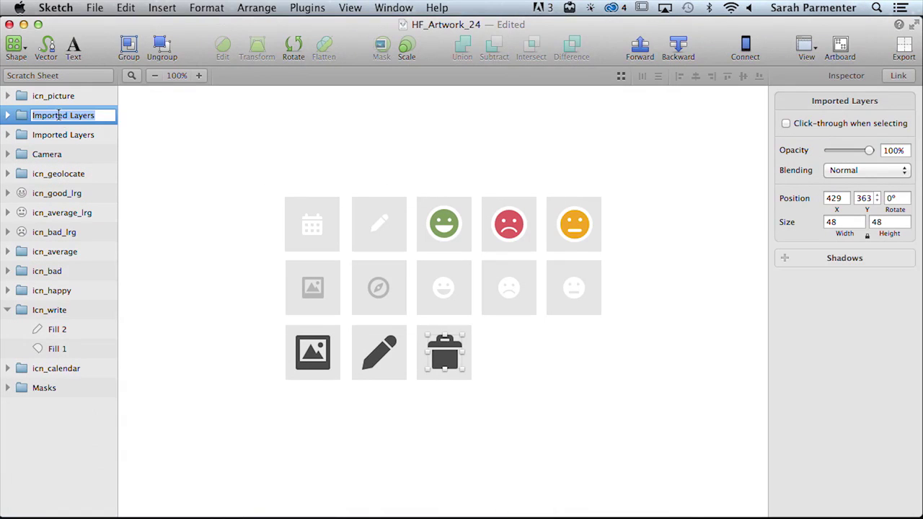
pyautogui.write('icn_delete')
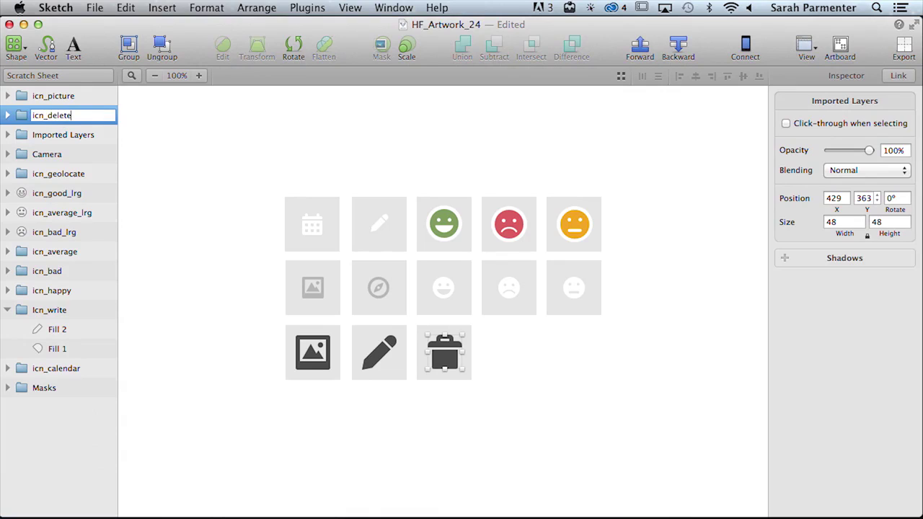
pyautogui.press('Return')
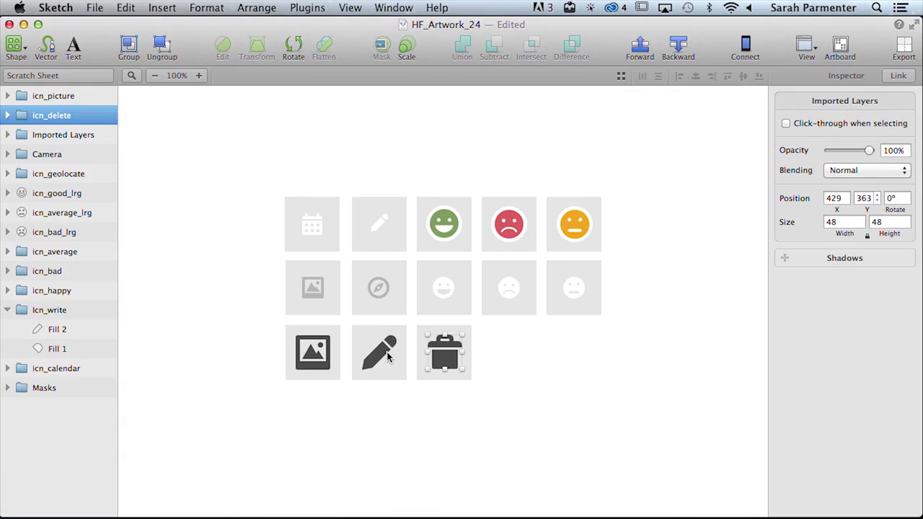
# Rename the large pencil icon's Imported Layers group to icn_edit.
pyautogui.click(313, 299)
pyautogui.doubleClick(75, 135)
pyautogui.write('icn_edit')
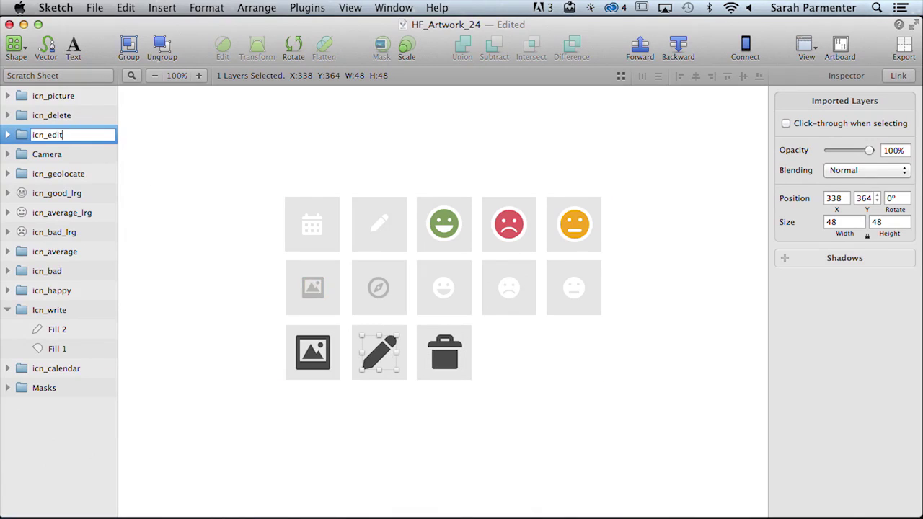
pyautogui.click(165, 136)
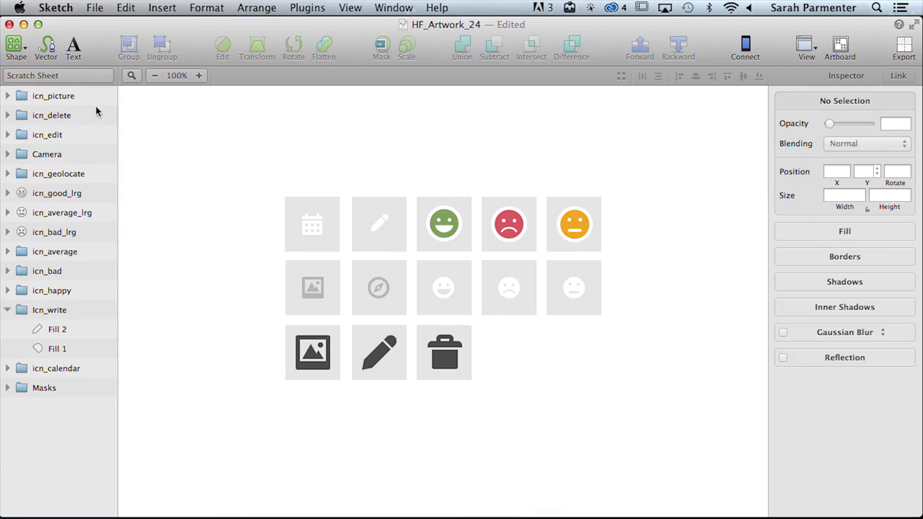
# Expand the Masks group to inspect its Rectangle 1 shapes.
pyautogui.click(73, 96)
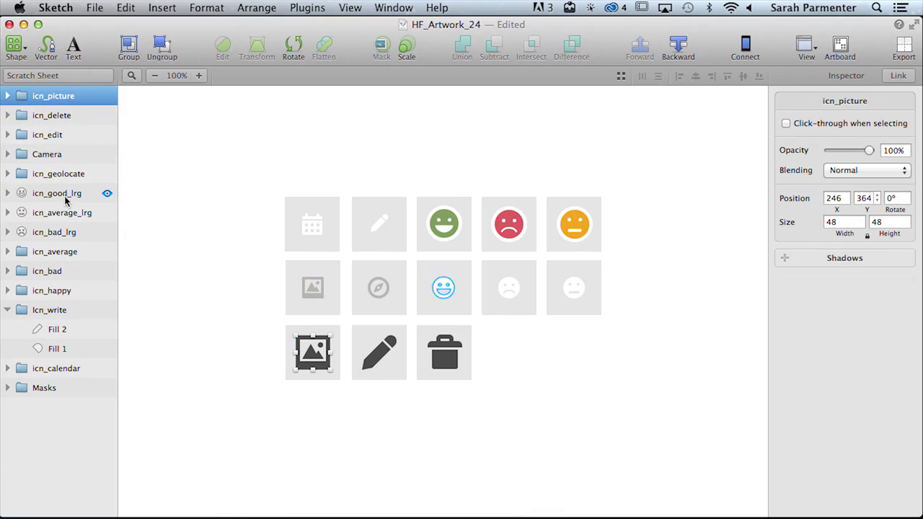
pyautogui.click(64, 387)
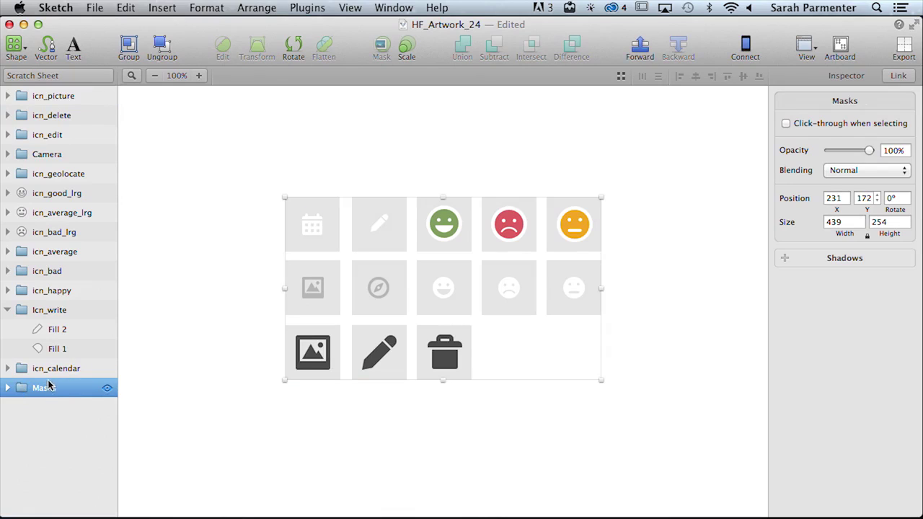
pyautogui.click(7, 387)
pyautogui.scroll(-2, 45, 410)
pyautogui.scroll(-2, 46, 410)
pyautogui.scroll(4, 45, 406)
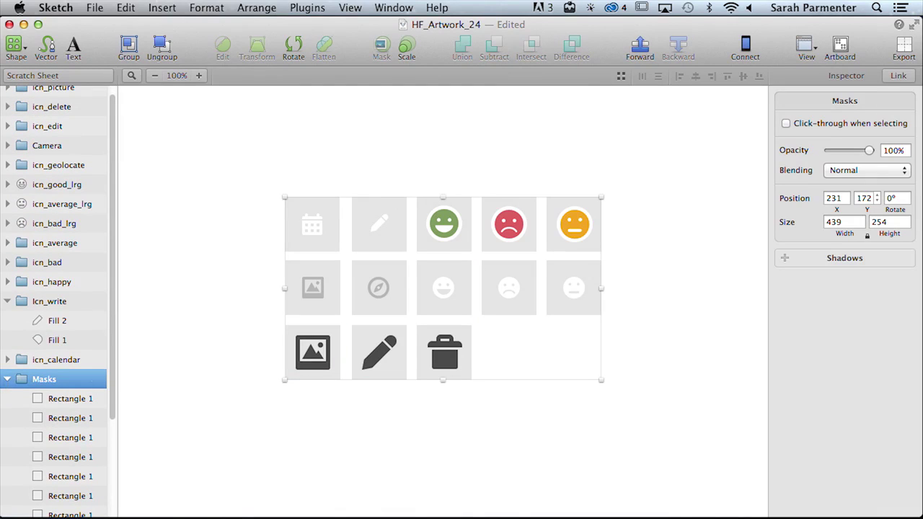
# Hide and reshow the grey mask tiles, then select icn_calendar through icn_picture.
pyautogui.click(97, 380)
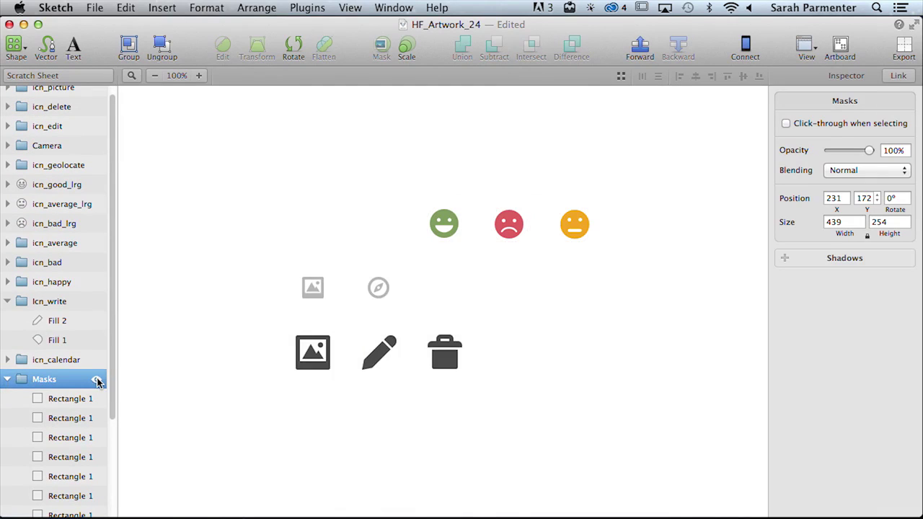
pyautogui.click(97, 380)
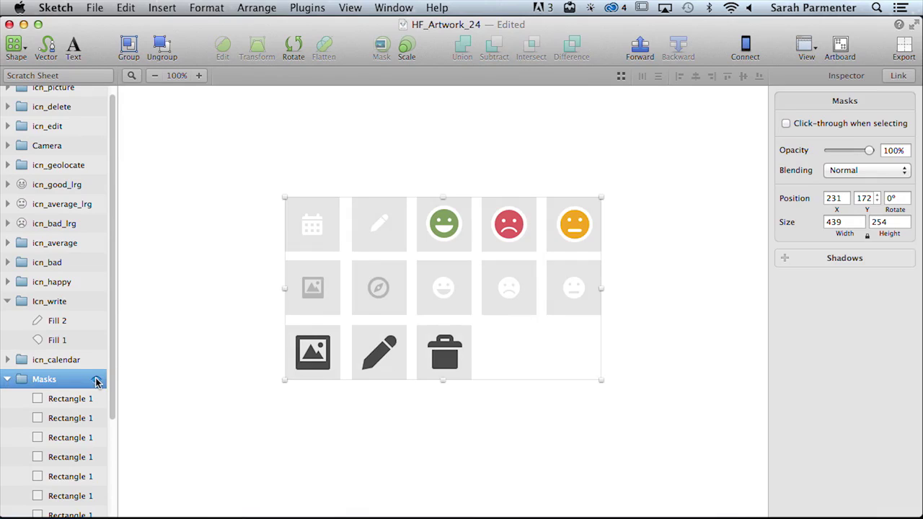
pyautogui.click(7, 382)
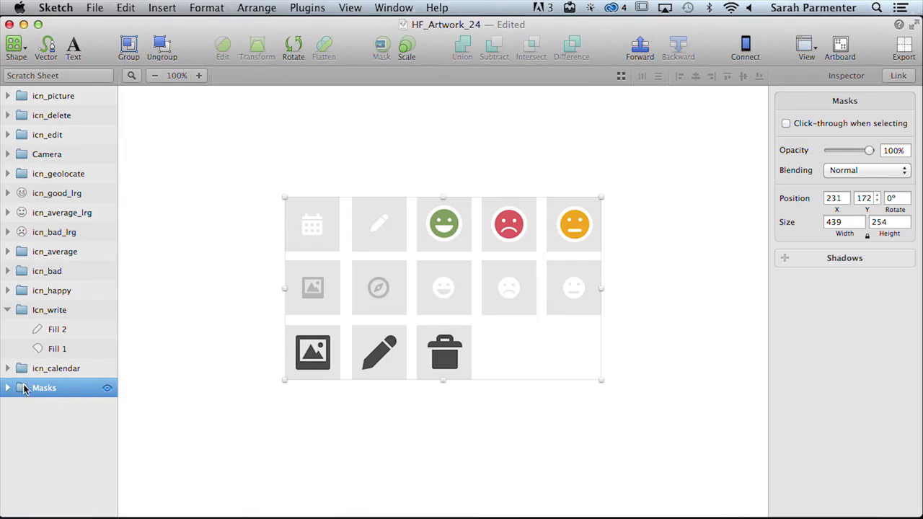
pyautogui.click(36, 374)
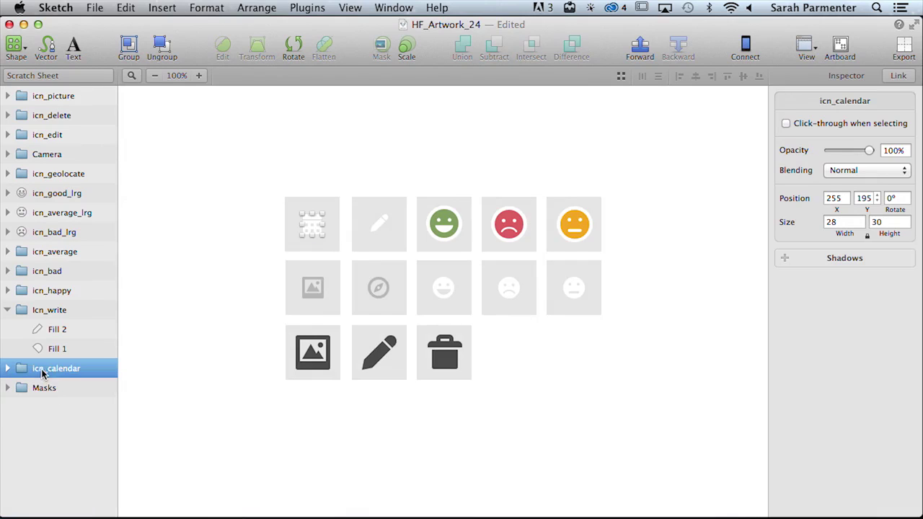
pyautogui.keyDown('shift'); pyautogui.click(51, 97); pyautogui.keyUp('shift')
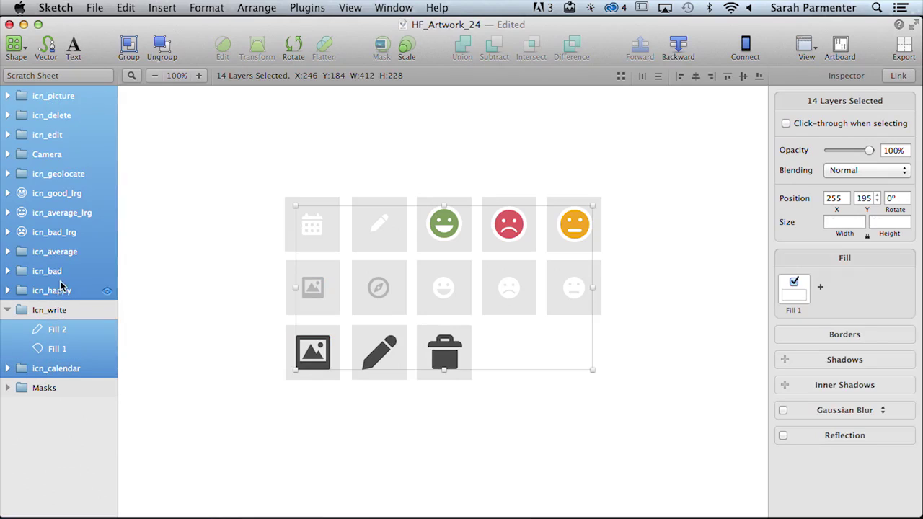
# Add Icn_write to the selected icons and use Add Slices For Selection from the File menu.
pyautogui.click(8, 310)
pyautogui.keyDown('shift'); pyautogui.click(38, 311); pyautogui.keyUp('shift')
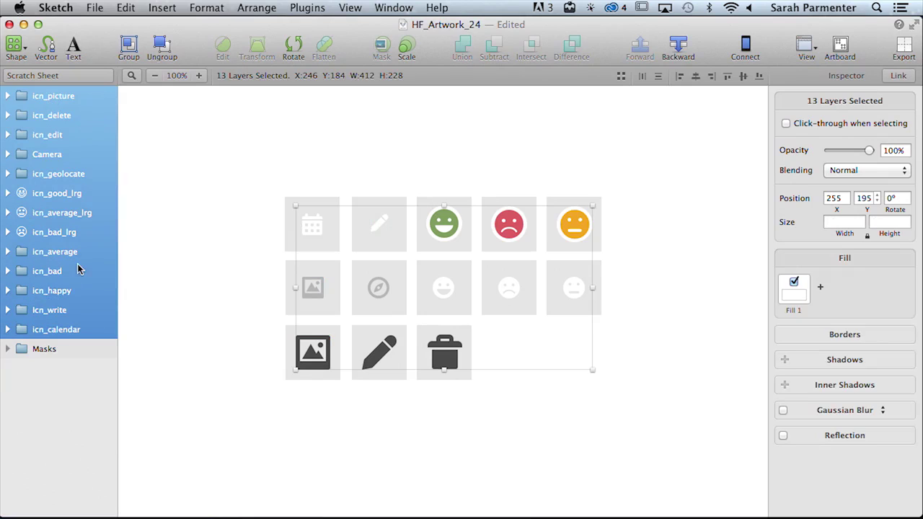
pyautogui.click(96, 7)
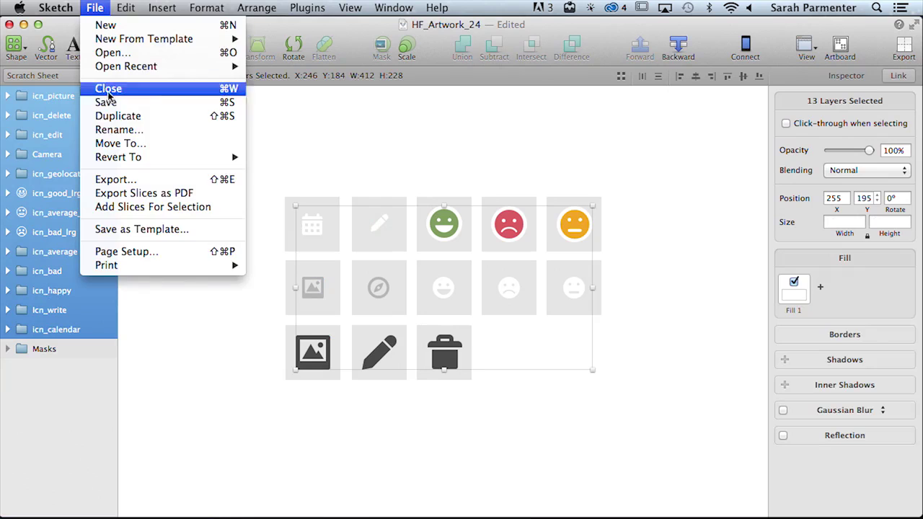
pyautogui.click(156, 208)
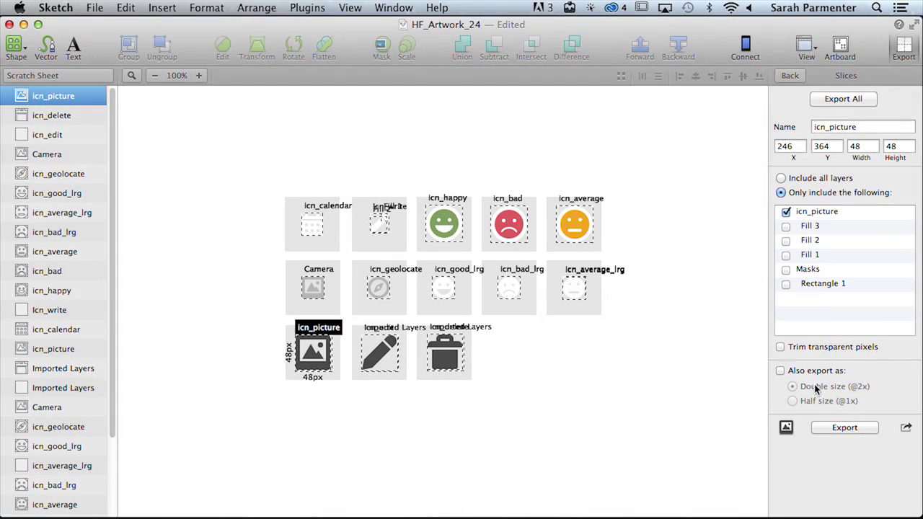
pyautogui.click(315, 229)
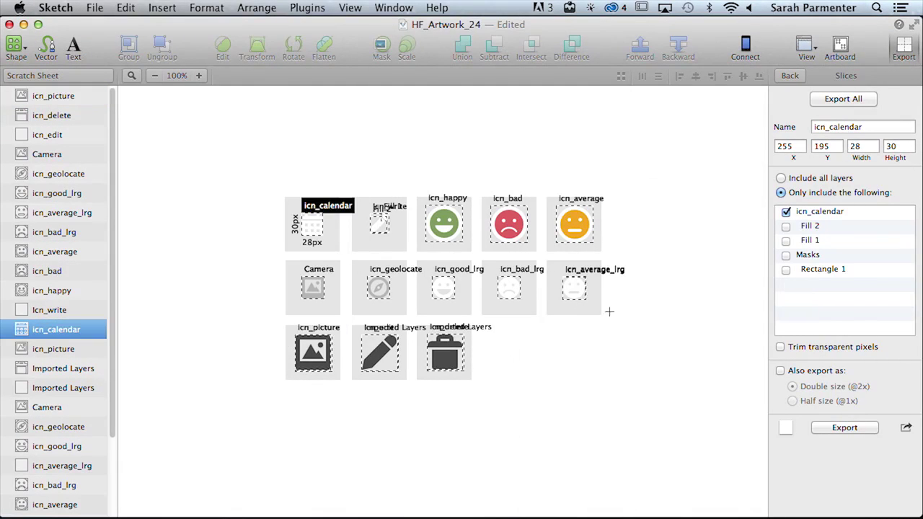
pyautogui.click(780, 372)
pyautogui.click(793, 400)
pyautogui.click(369, 225)
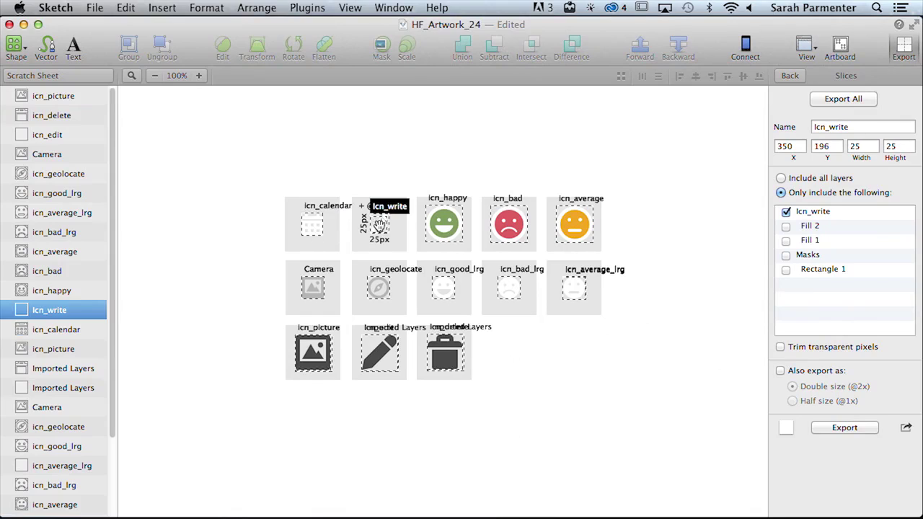
pyautogui.click(780, 371)
pyautogui.click(793, 401)
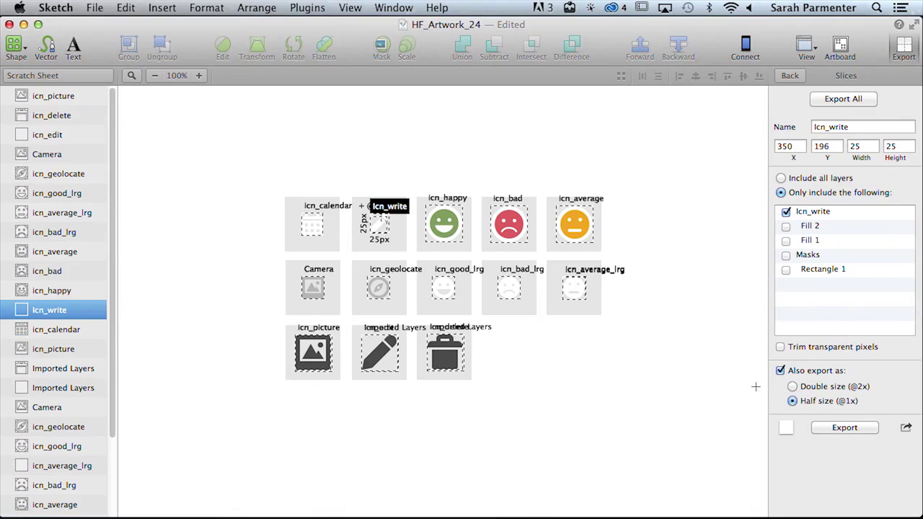
pyautogui.click(454, 225)
pyautogui.click(780, 370)
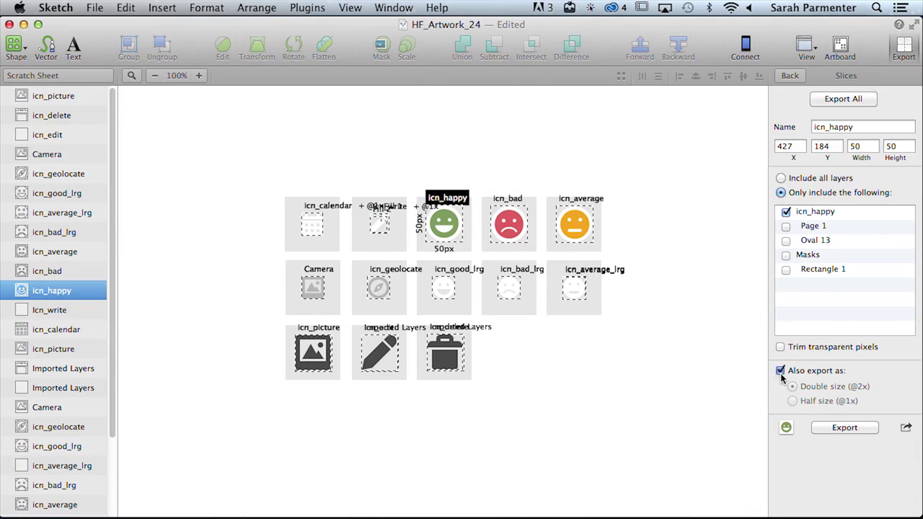
pyautogui.click(792, 401)
pyautogui.click(519, 226)
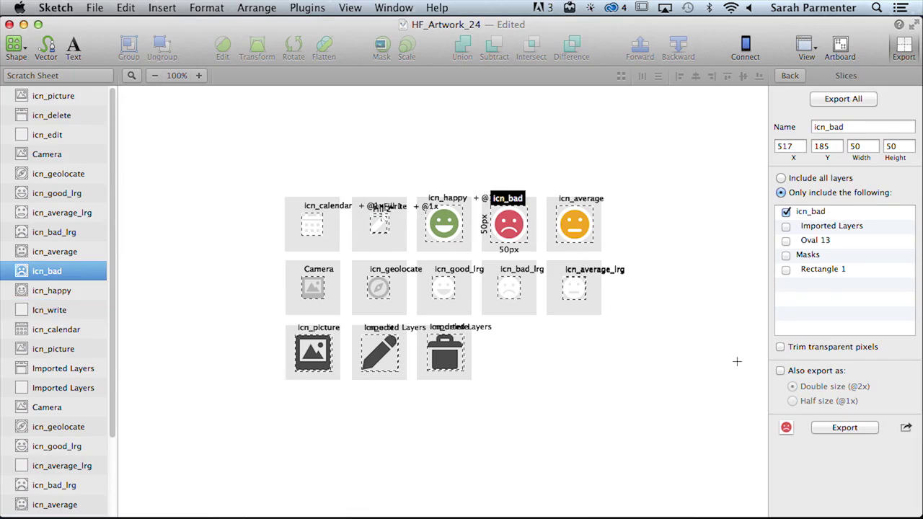
pyautogui.click(780, 370)
pyautogui.click(792, 401)
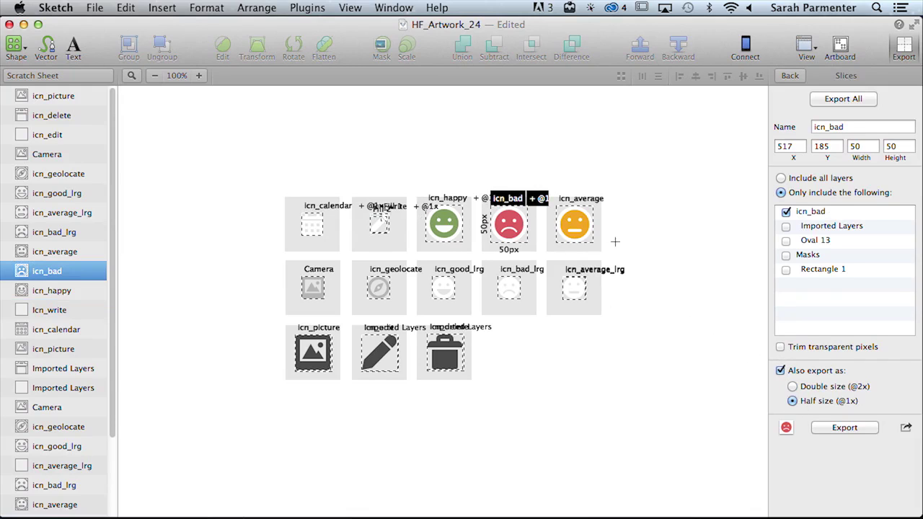
pyautogui.click(579, 226)
pyautogui.click(780, 371)
pyautogui.click(792, 400)
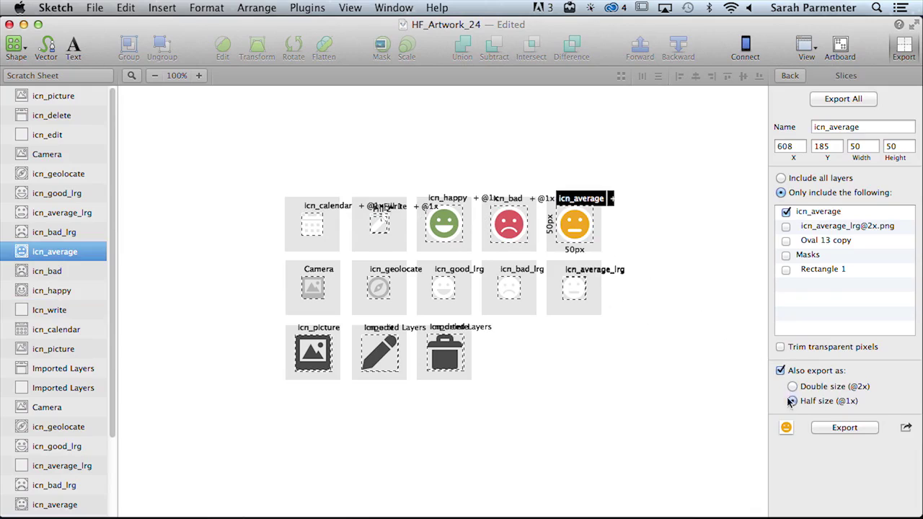
pyautogui.click(581, 295)
pyautogui.click(779, 371)
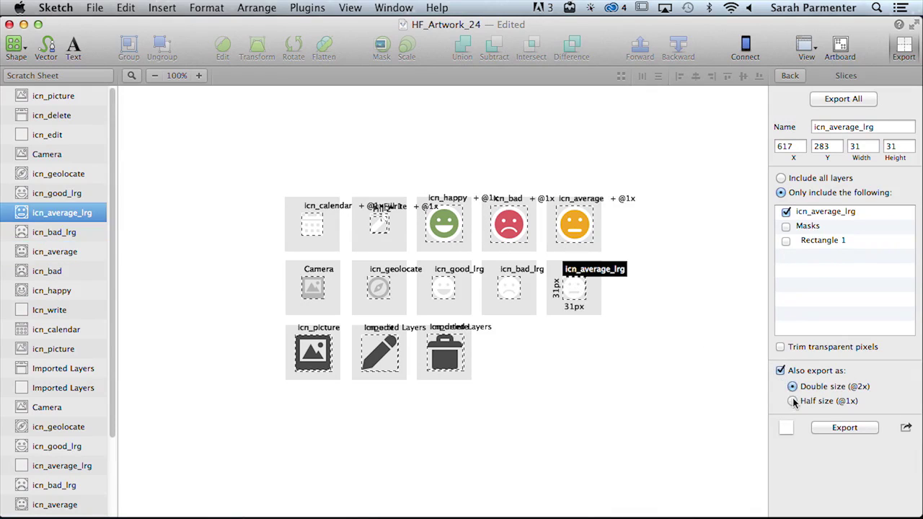
pyautogui.click(793, 401)
pyautogui.click(524, 291)
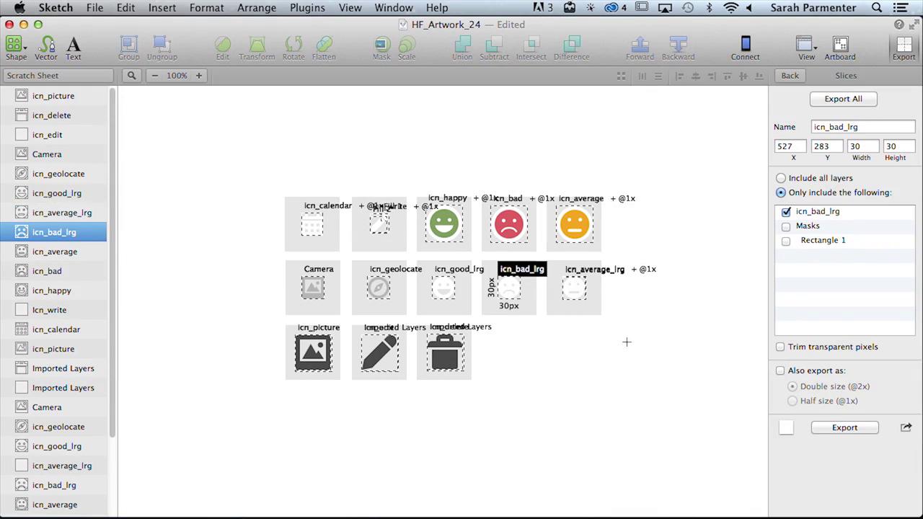
pyautogui.click(779, 370)
pyautogui.click(792, 401)
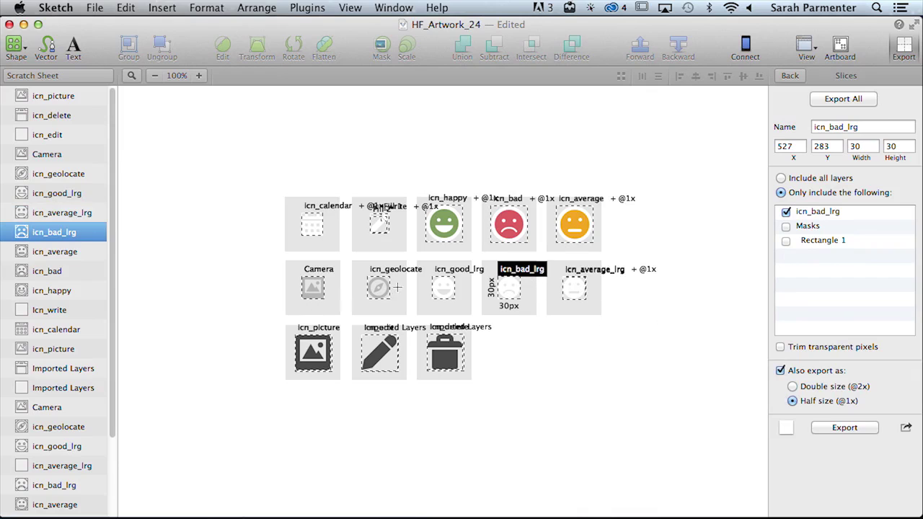
pyautogui.click(442, 288)
pyautogui.click(779, 370)
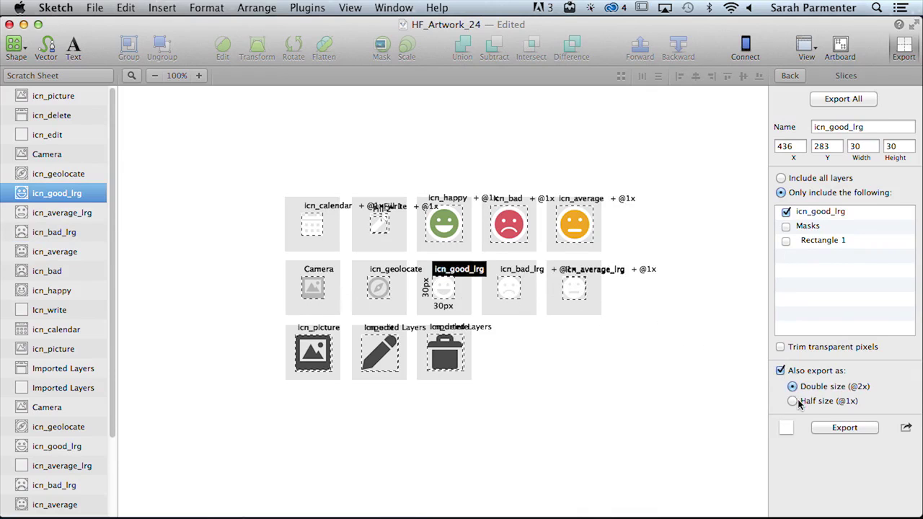
pyautogui.click(792, 401)
pyautogui.click(378, 289)
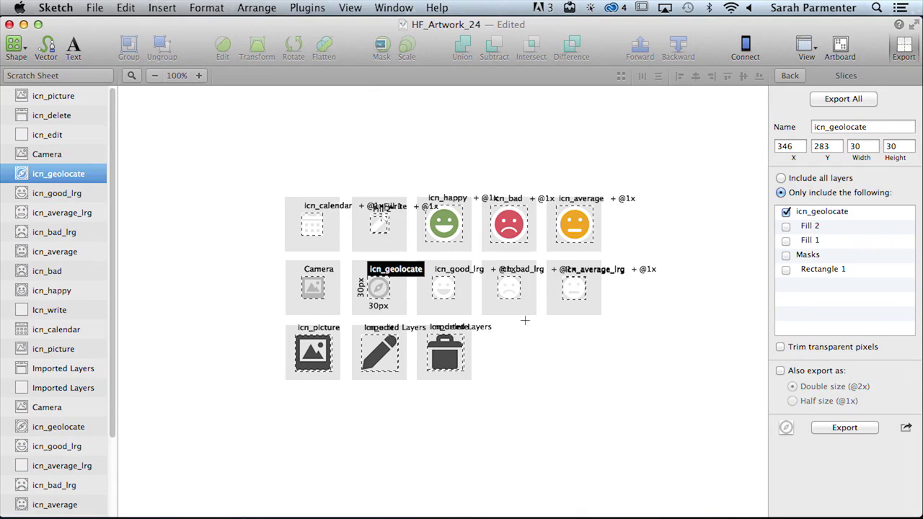
pyautogui.click(780, 370)
pyautogui.click(792, 401)
pyautogui.click(314, 289)
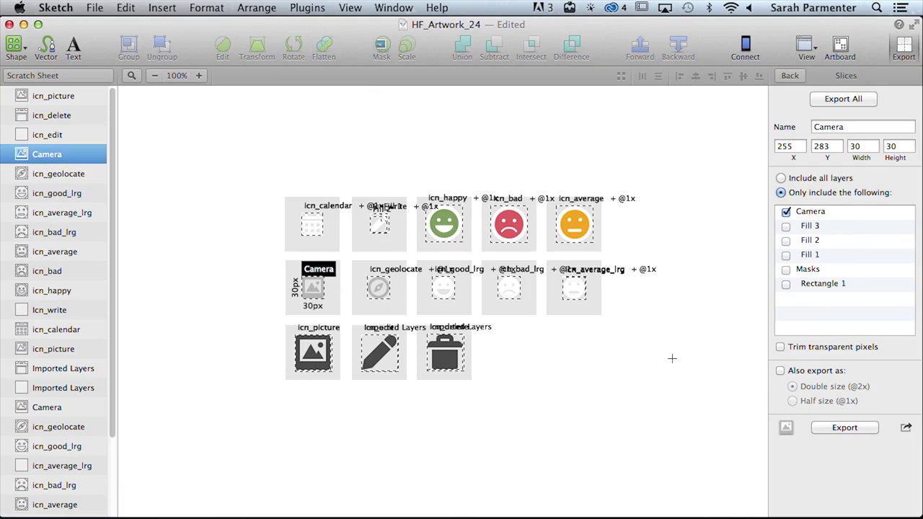
pyautogui.click(461, 342)
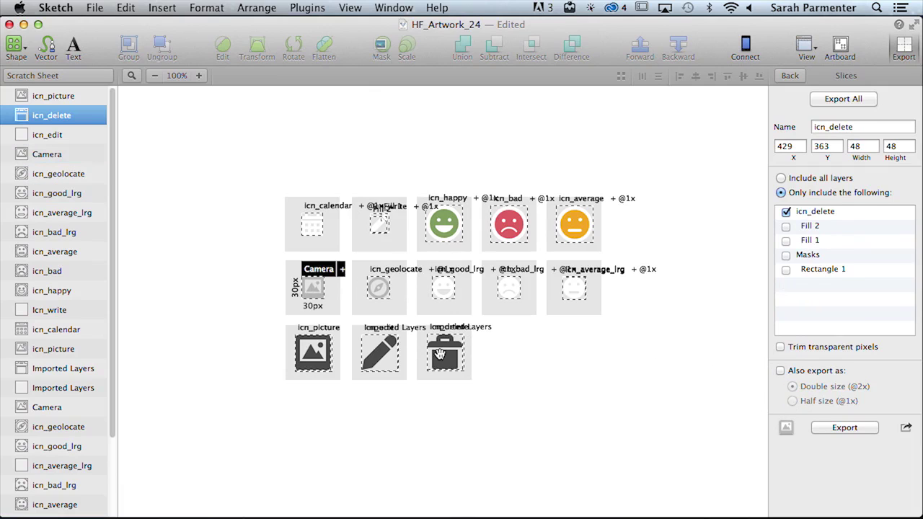
pyautogui.click(780, 371)
pyautogui.click(793, 401)
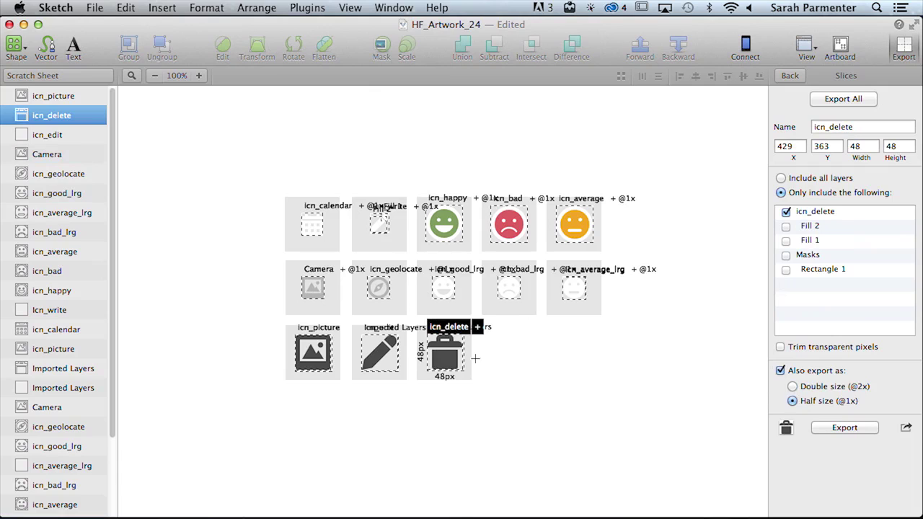
pyautogui.click(386, 349)
pyautogui.click(780, 370)
pyautogui.click(792, 401)
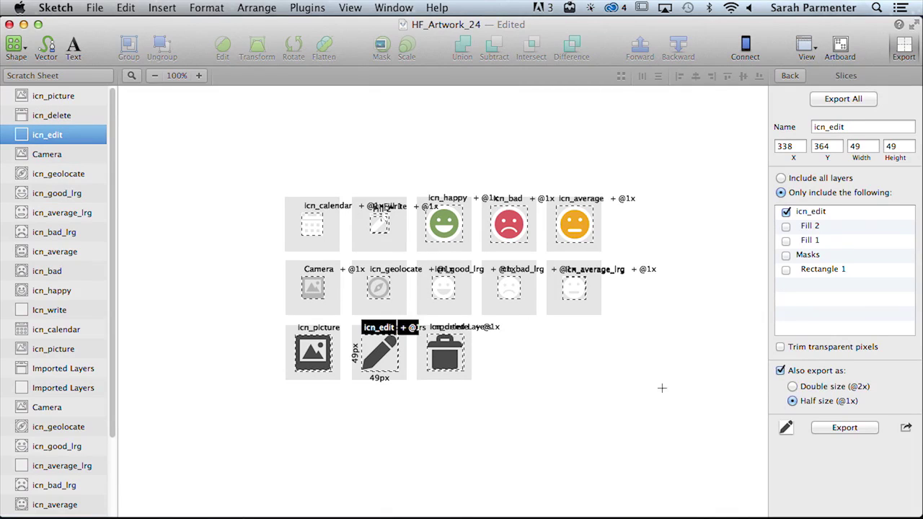
pyautogui.click(327, 349)
pyautogui.click(779, 370)
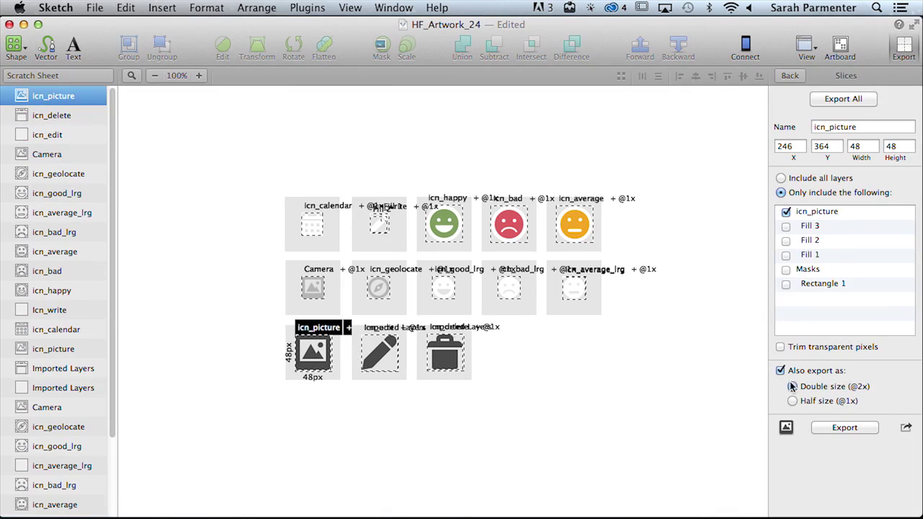
# Export all slices as PNG into Twenty-Four's images folder and leave slice mode.
pyautogui.click(837, 101)
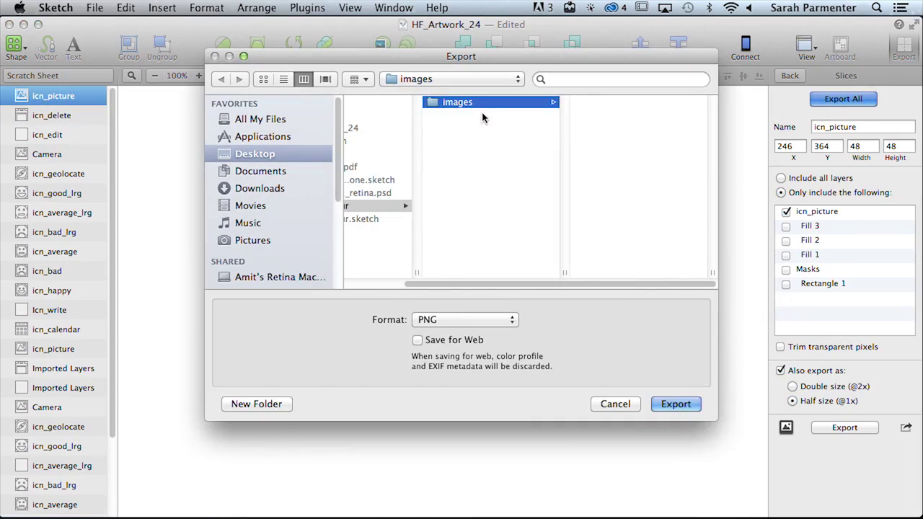
pyautogui.hscroll(-3, 412, 165)
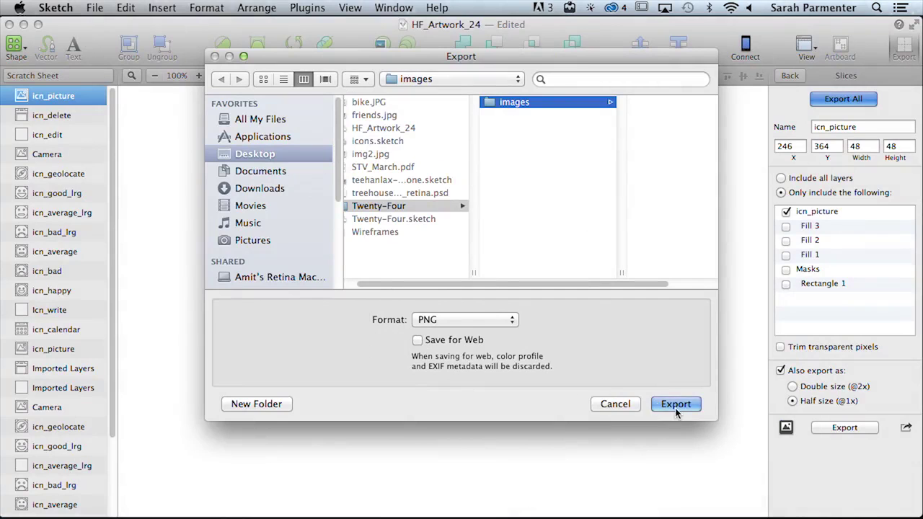
pyautogui.click(678, 409)
pyautogui.press('super+a')
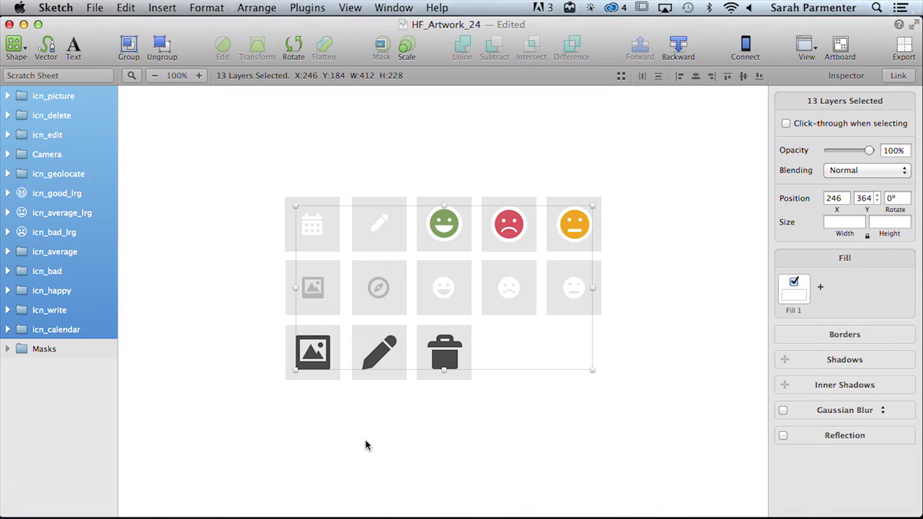
pyautogui.moveTo(588, 509)
pyautogui.click(655, 508)
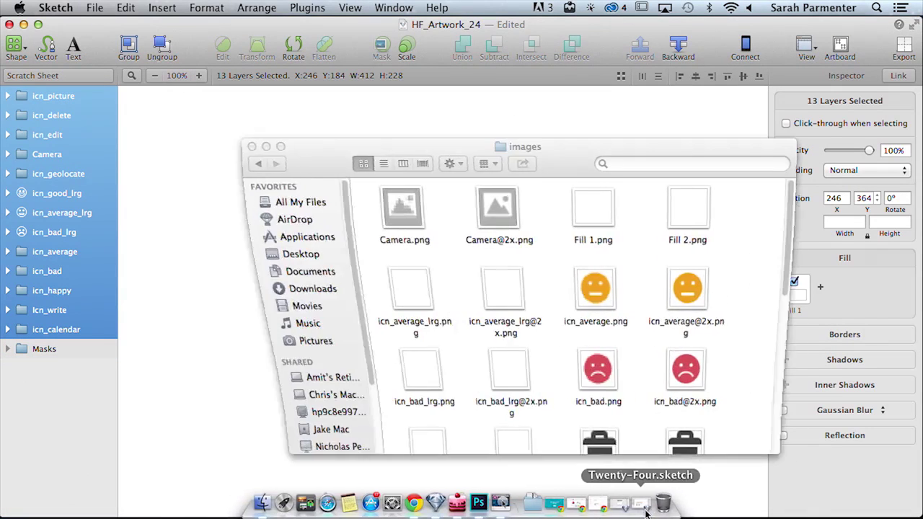
pyautogui.scroll(-2, 553, 348)
pyautogui.scroll(-3, 553, 347)
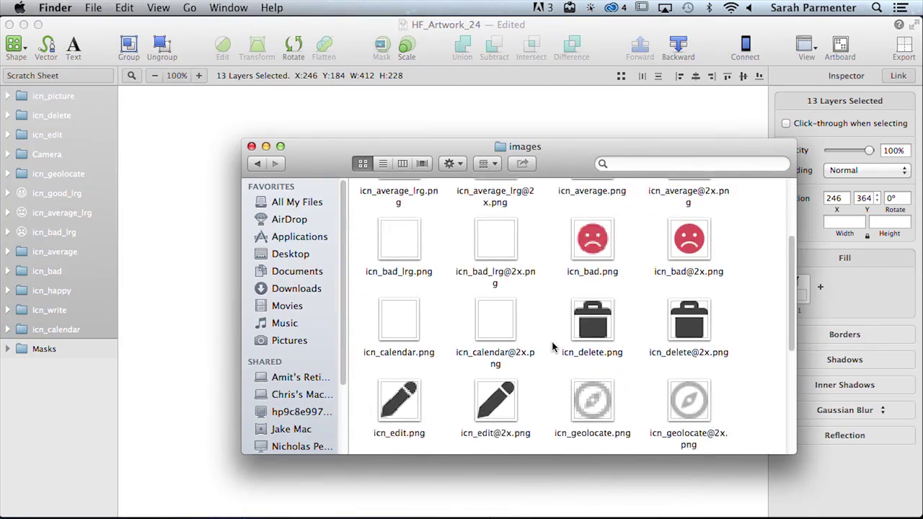
pyautogui.scroll(4, 553, 347)
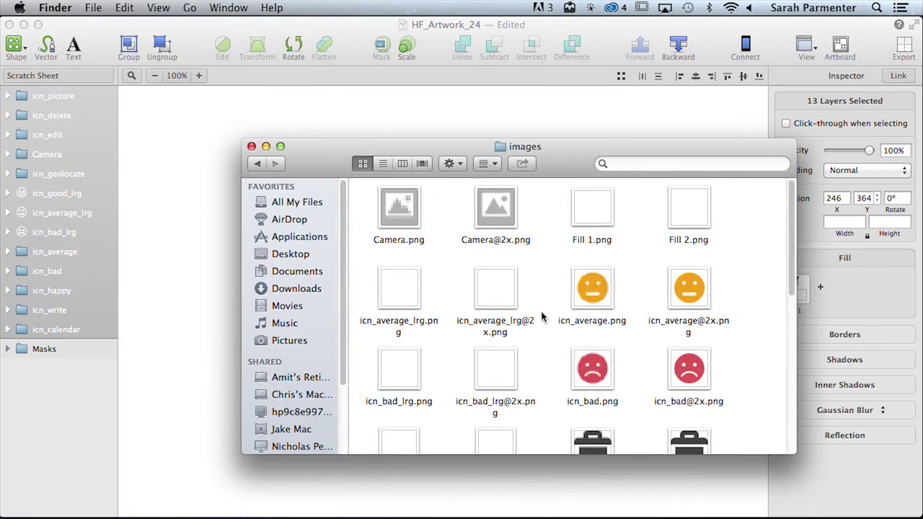
pyautogui.doubleClick(499, 218)
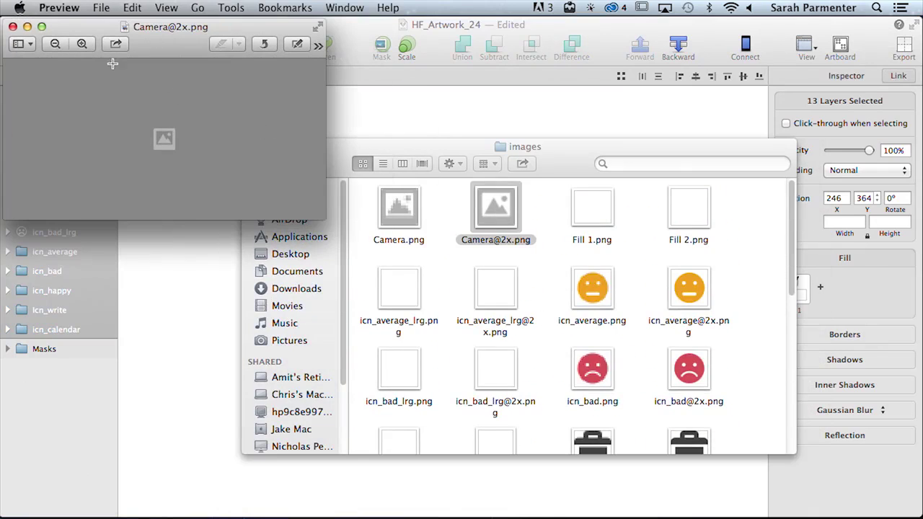
pyautogui.click(12, 27)
pyautogui.doubleClick(394, 208)
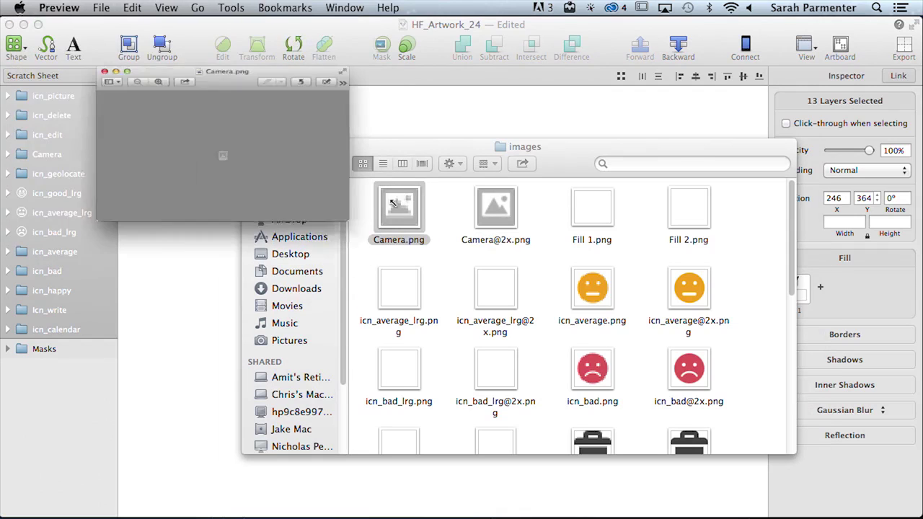
pyautogui.click(13, 26)
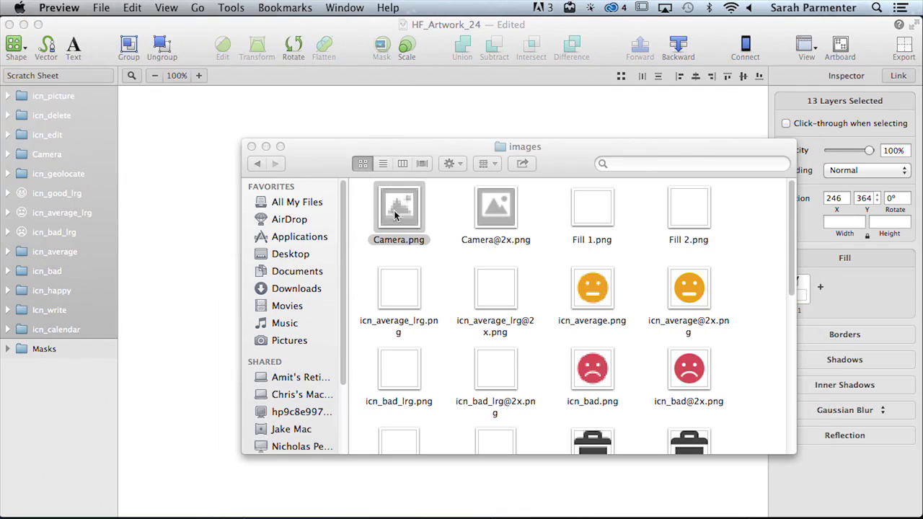